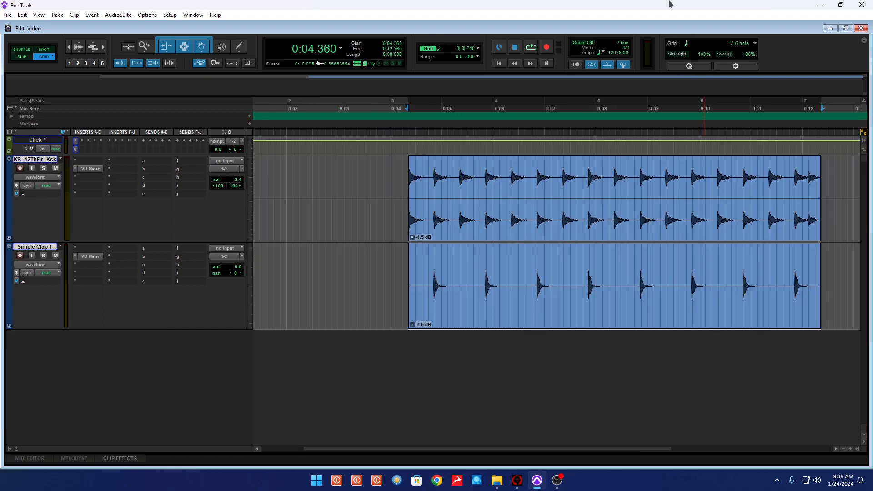
Play the kick and clap clips from where they begin, and stop playback.
left_click(364, 163)
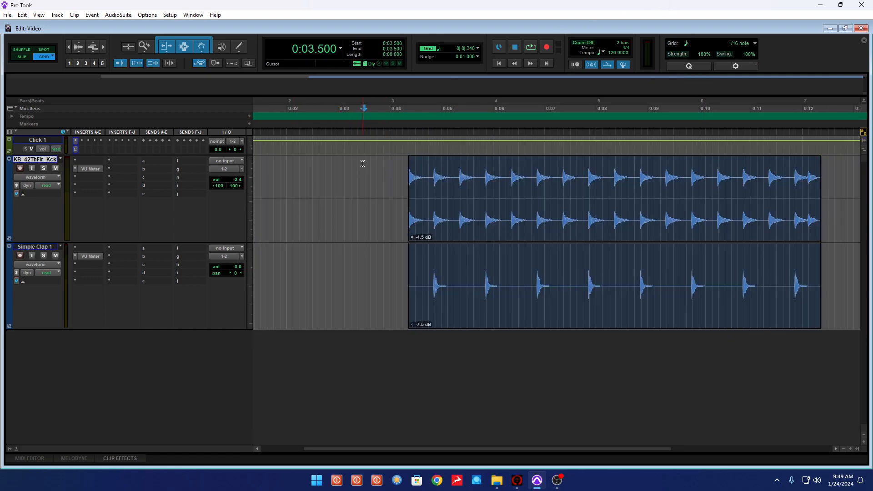
key("Tab")
key("space")
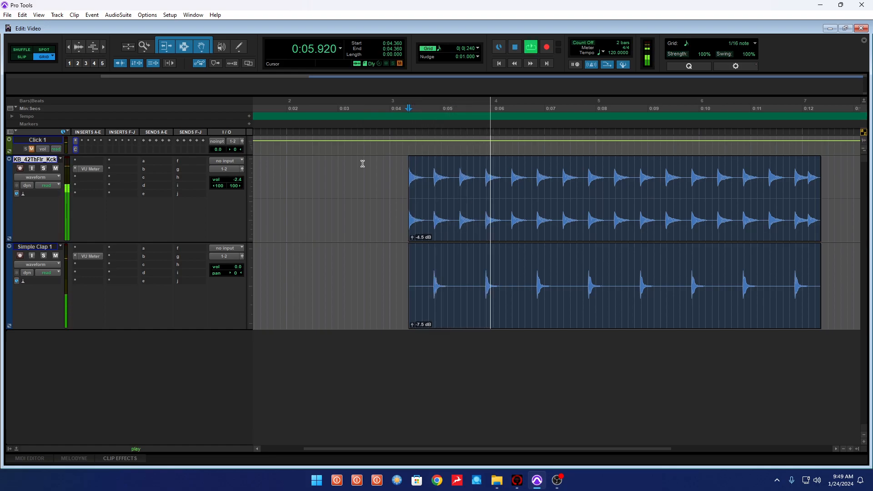
key("space")
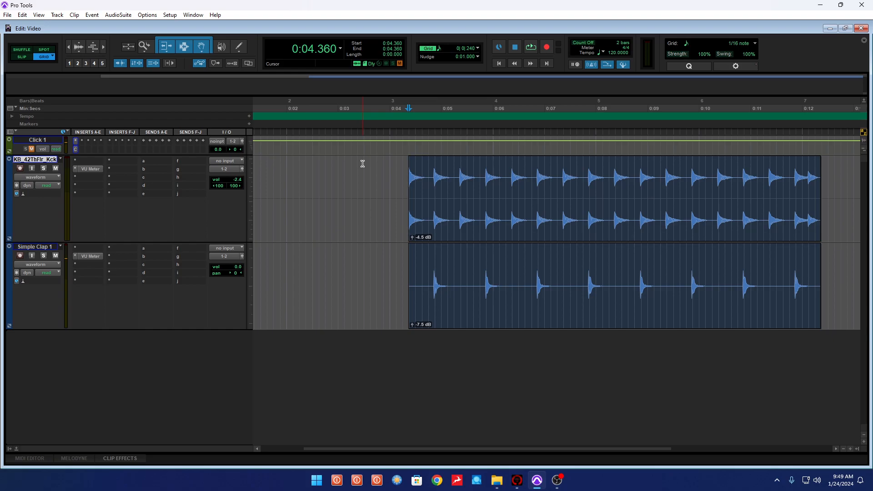
Return to the session start and examine the Click II settings on the Click 1 track.
key("Return")
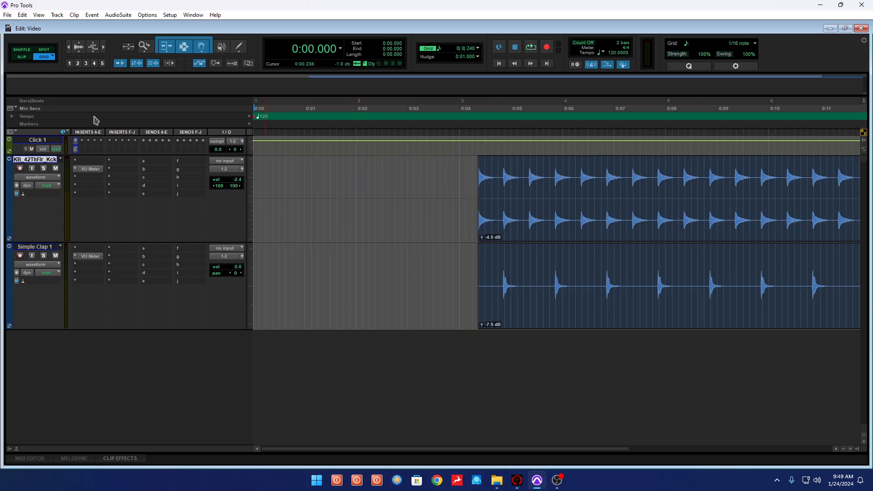
left_click(76, 149)
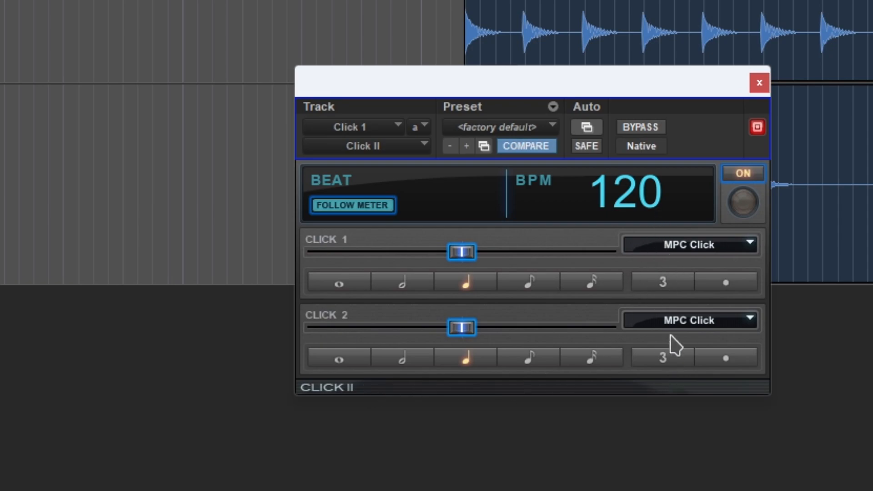
left_click(758, 83)
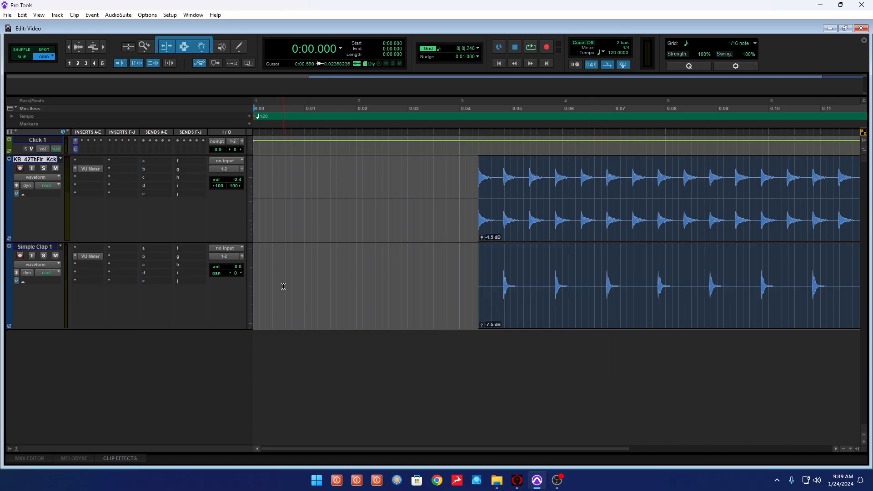
Play the click from the session start, and play the drum clips from their beginning to compare their timing with the click.
key("space")
key("space")
key("Tab")
key("space")
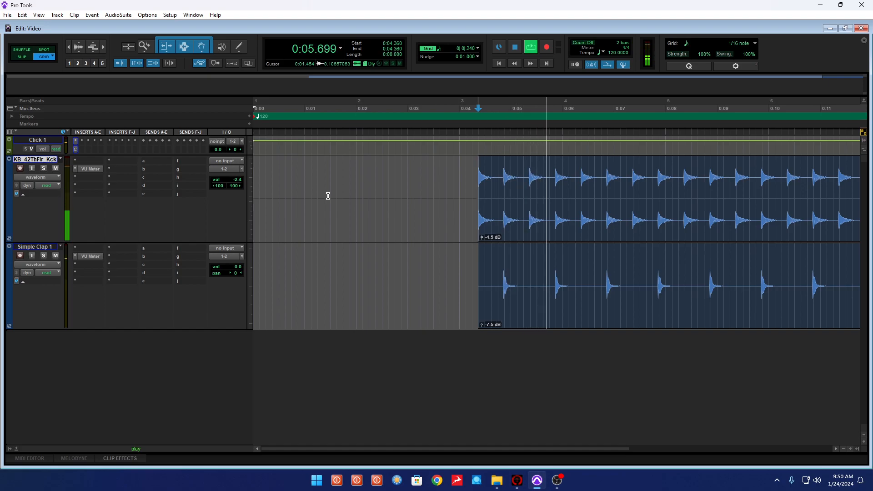
key("space")
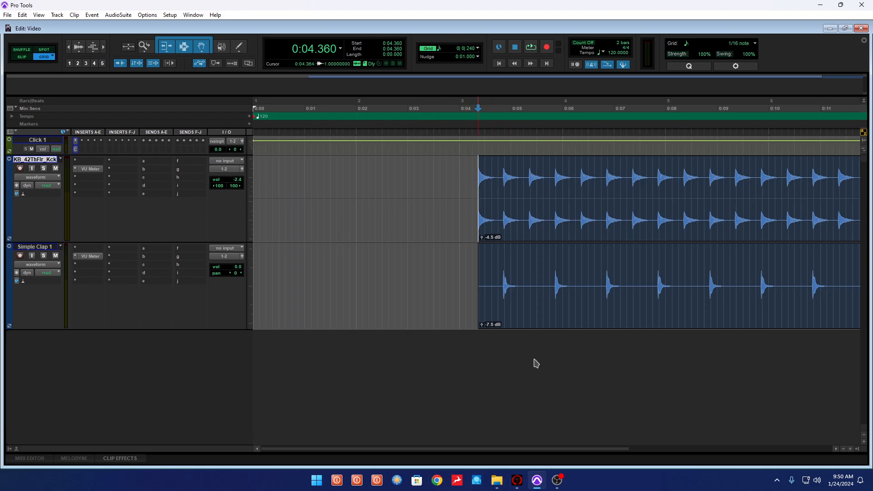
Select both the kick and clap clips and move them so they start on bar 3 at 0:04.000.
left_click(565, 234)
left_click(564, 324, "shift")
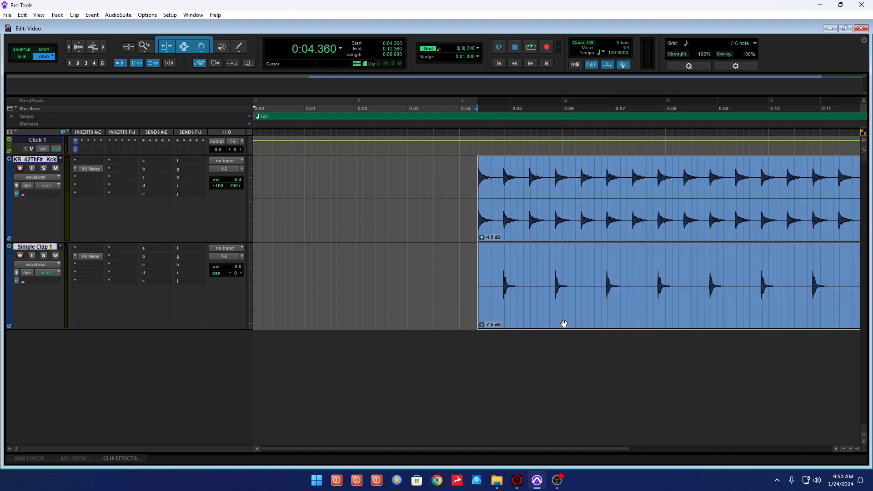
left_click_drag(605, 242, 588, 241)
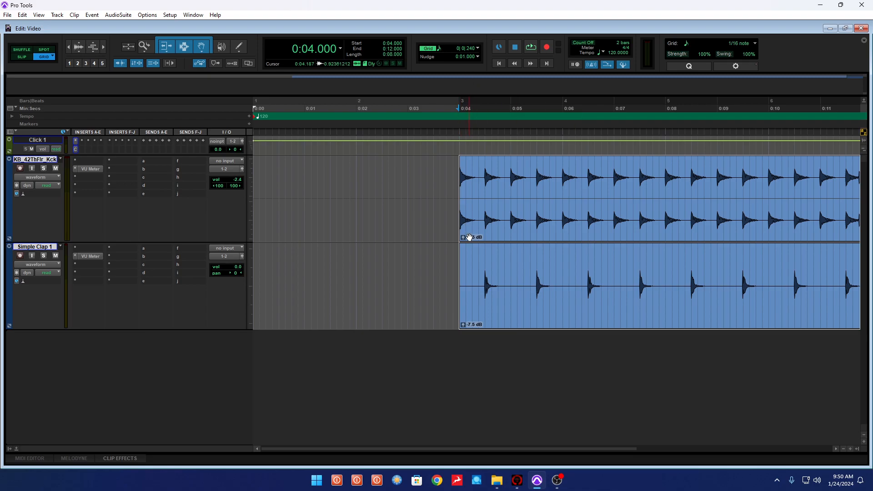
Play the moved drum clips from bar 3 to check them against the click.
left_click(348, 197)
key("Tab")
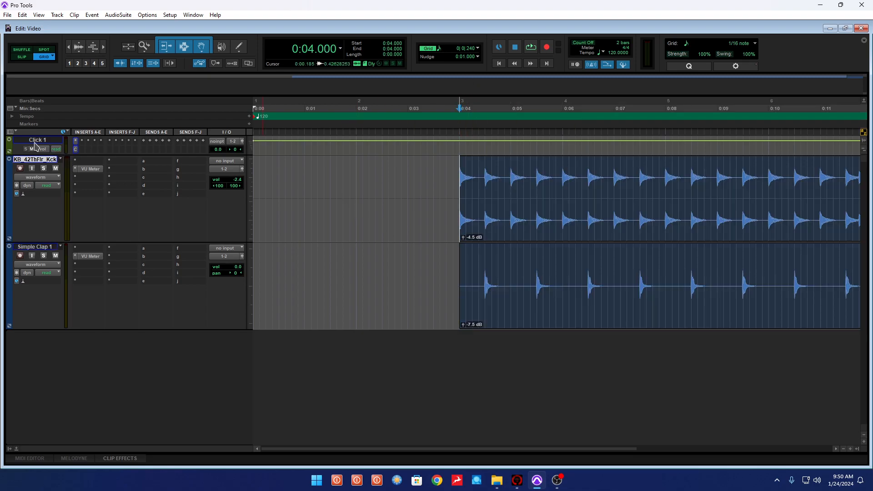
key("space")
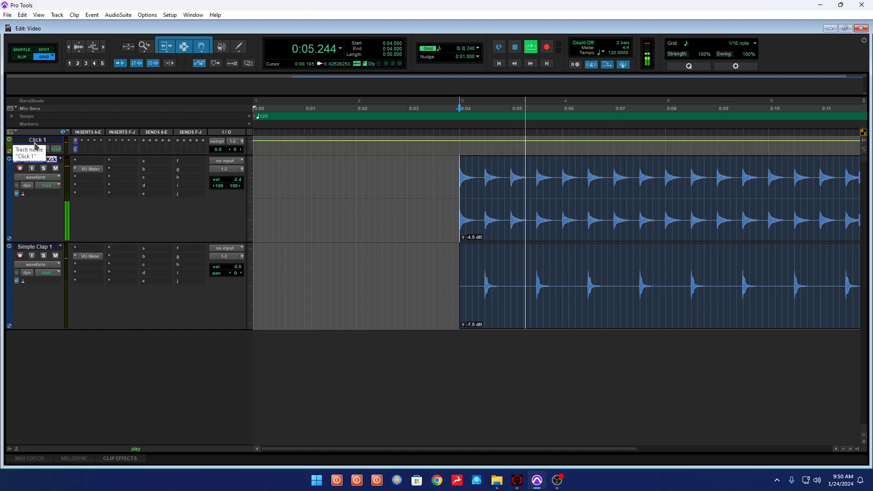
key("space")
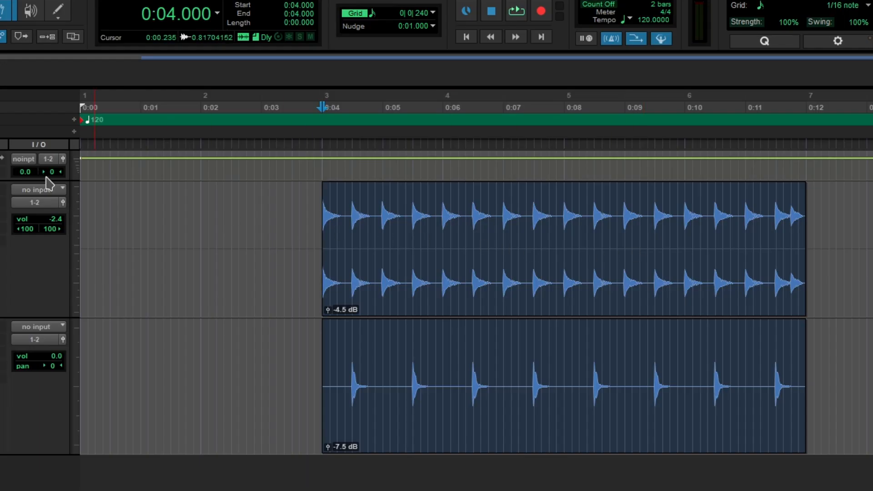
Move both drum clips to bar 2 at 0:02.000, also trying them at the session start and undoing that last move.
double_click(425, 287)
left_click(425, 370, "shift")
left_click_drag(425, 371, 327, 324)
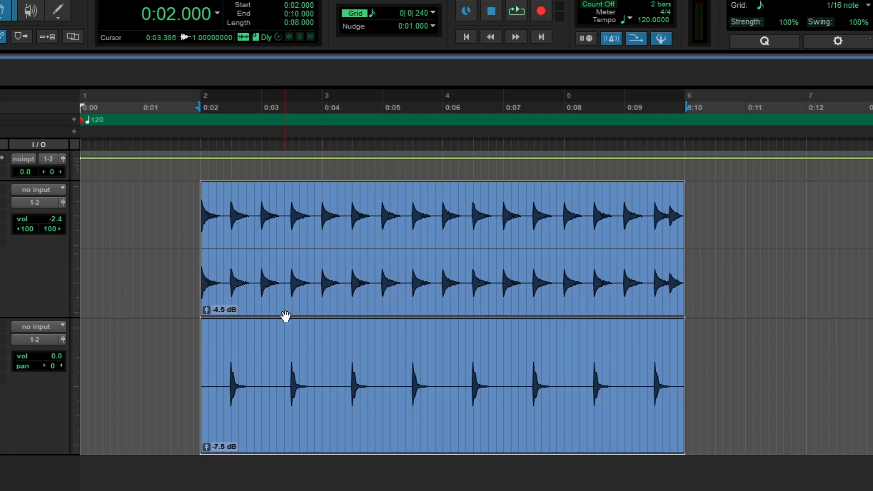
left_click_drag(327, 294, 45, 296)
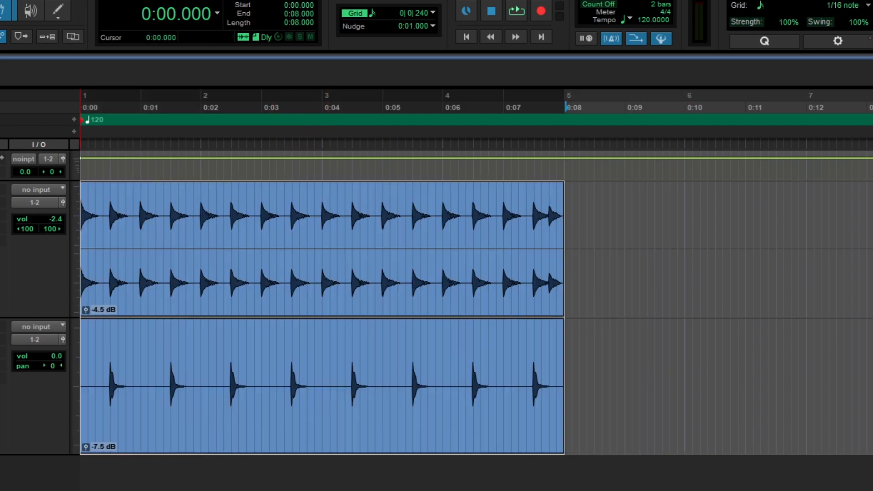
key("ctrl+z")
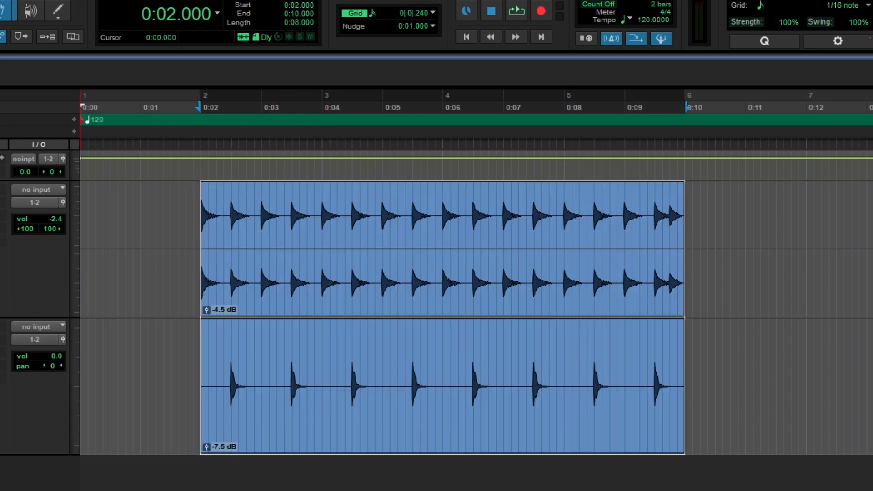
Add a 4/4 bar/beat marker at the start of the drum clips that makes this point bar 1.
left_click(103, 239)
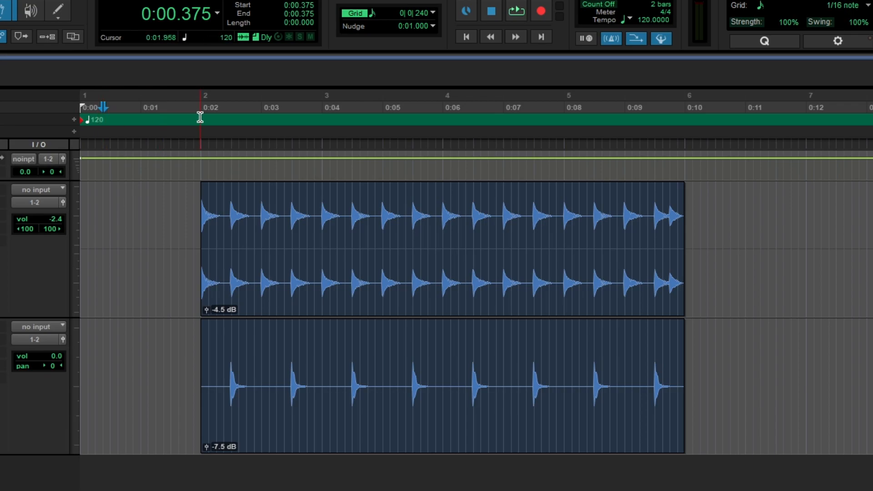
key("Tab")
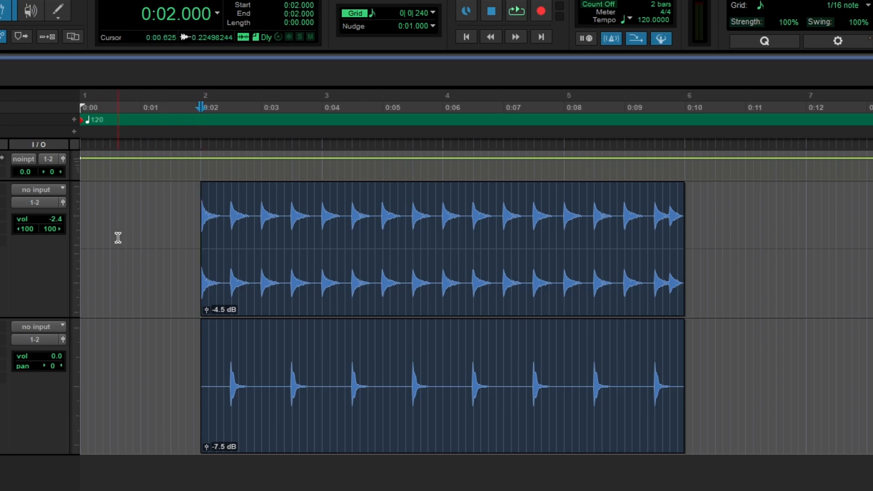
key("ctrl+i")
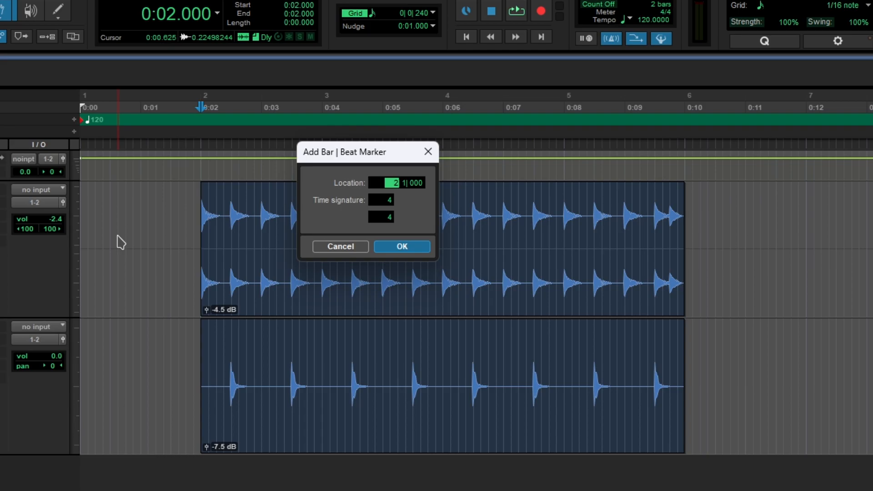
key("Return")
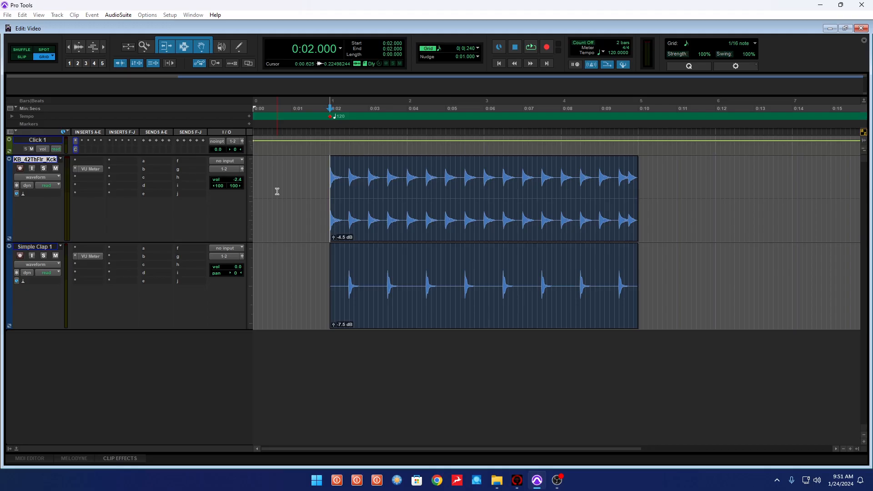
Play the drum clips from the new bar 1, stop, and return to the session start.
key("space")
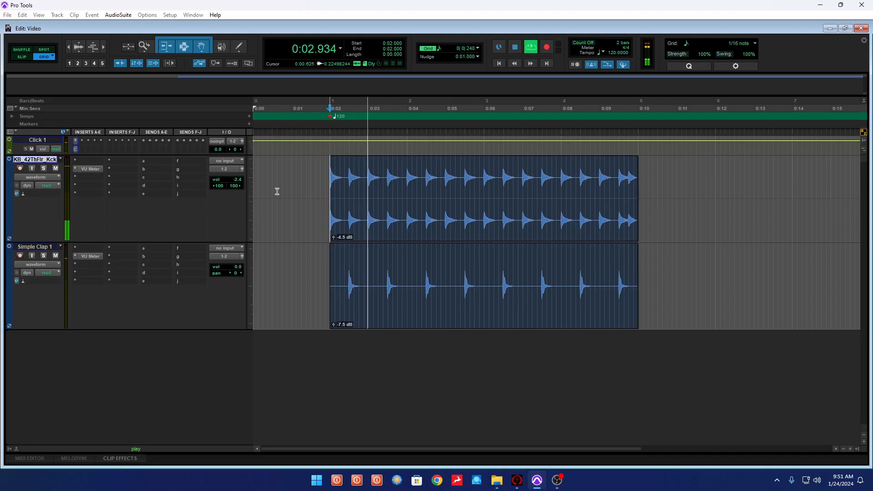
key("space")
key("Return")
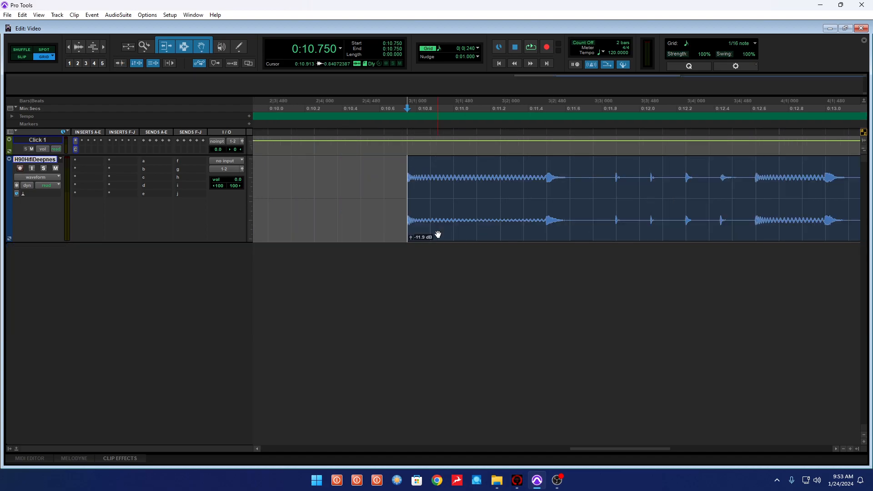
Play the H90HifiDeepnes clip from its start at 0:10.750 and stop playback.
key("r")
key("r")
key("r")
key("r")
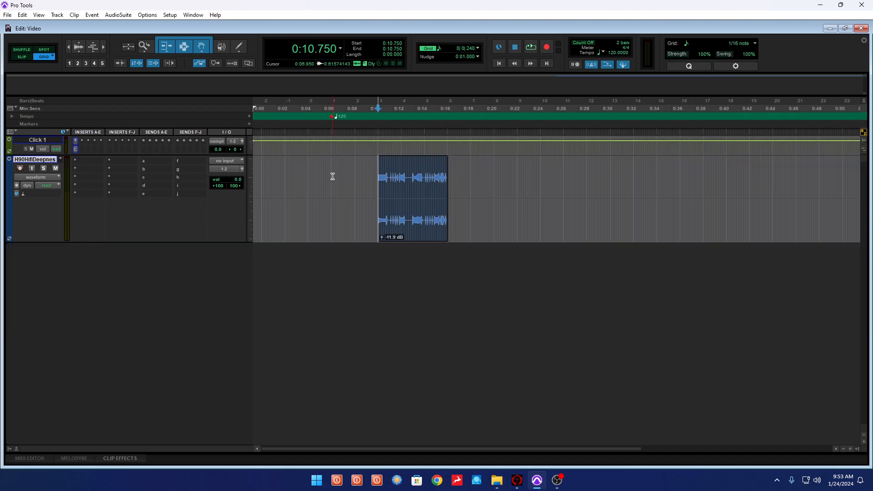
key("space")
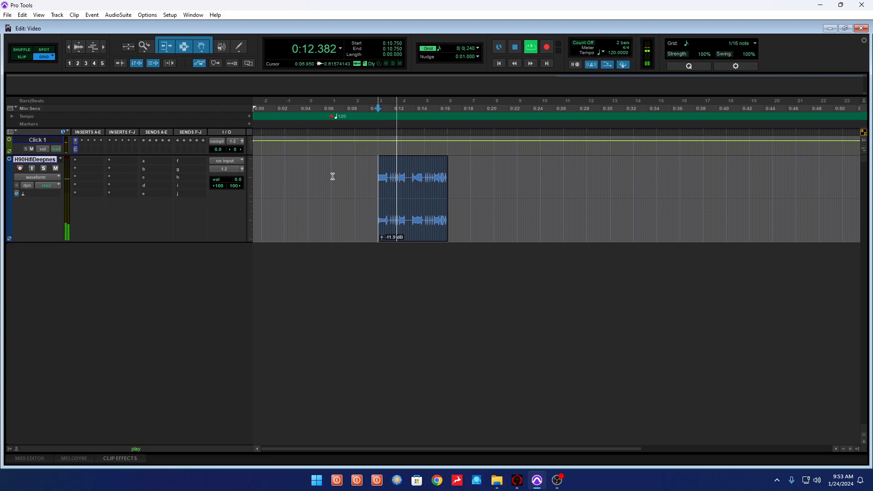
key("space")
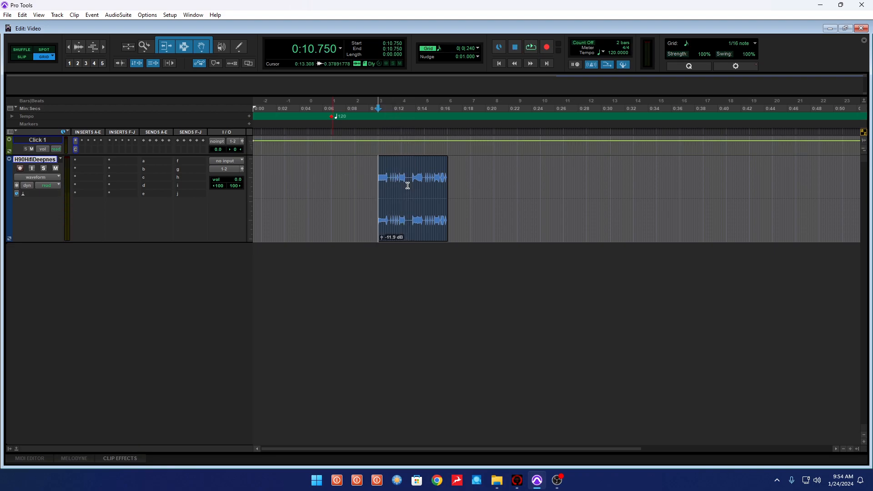
Move the 120 BPM tempo marker close to the session start and the H90HifiDeepnes clip to bar 2 at 0:02.250.
key("F5")
left_click_drag(455, 193, 332, 196)
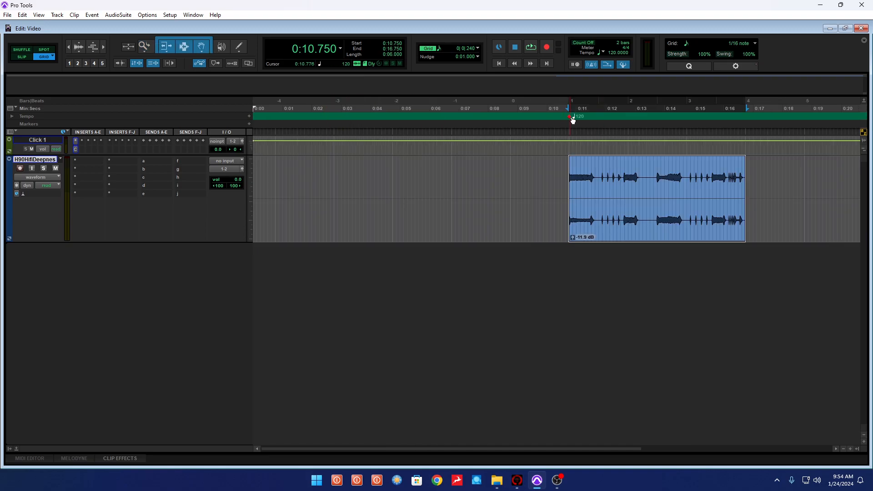
left_click_drag(571, 119, 263, 119)
left_click_drag(669, 228, 419, 240)
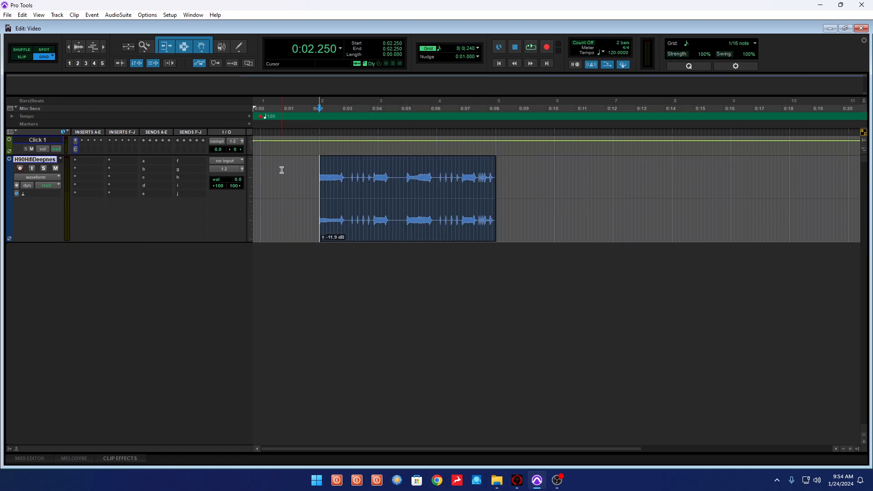
Add a bar/beat marker with location 1|1|000 at the start of the H90HifiDeepnes clip.
key("ctrl+i")
type("1| 1| 000")
key("Return")
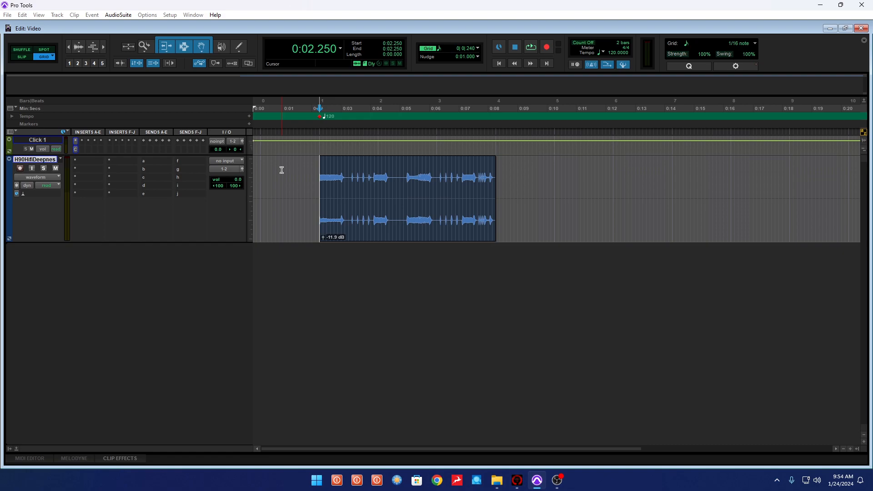
Play the clip from bar 1 with the click, and play it again with the metronome click turned off.
key("space")
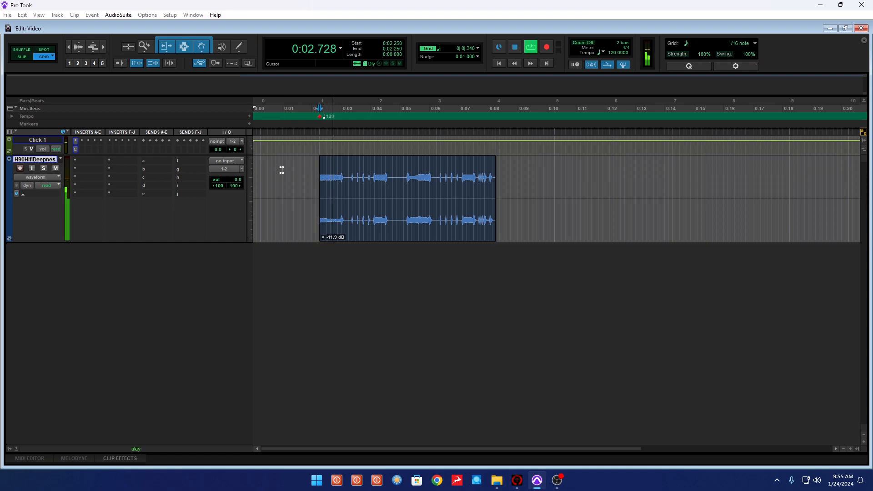
key("space")
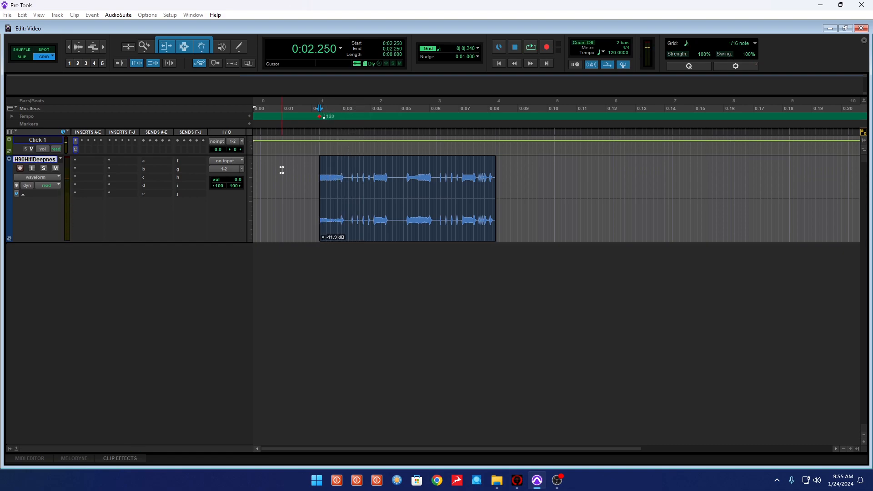
key("KP_7")
key("space")
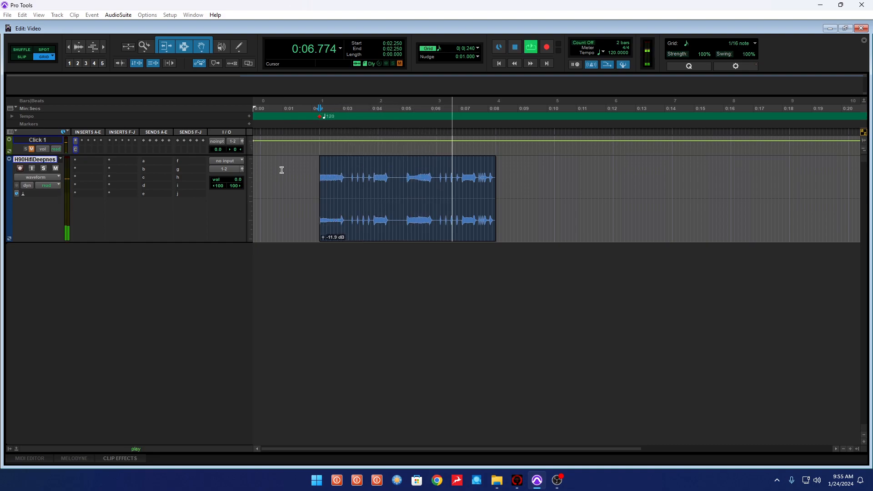
key("space")
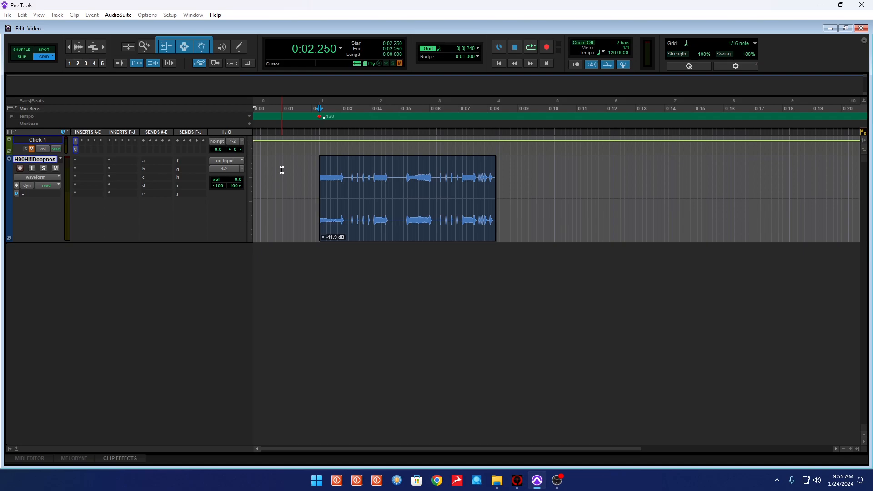
Place the edit cursor before the clip and step it to the clip's start and on through its transients.
key("Tab")
left_click(282, 170)
key("Tab")
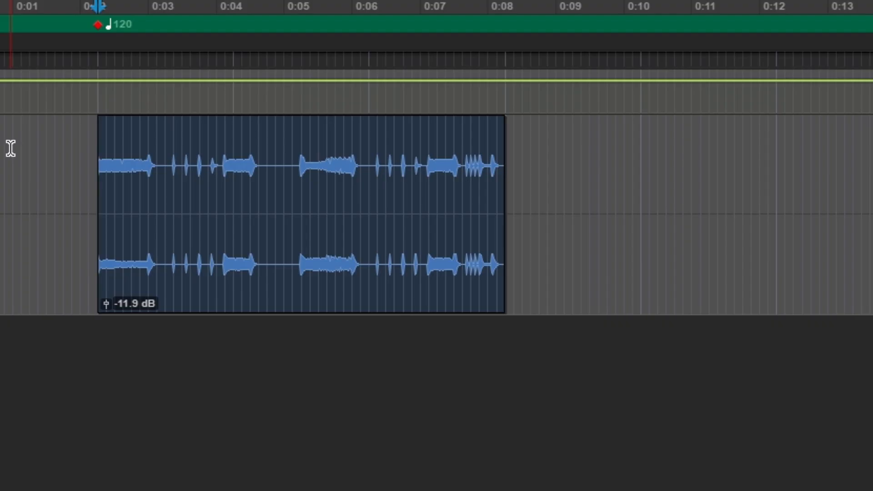
key("space")
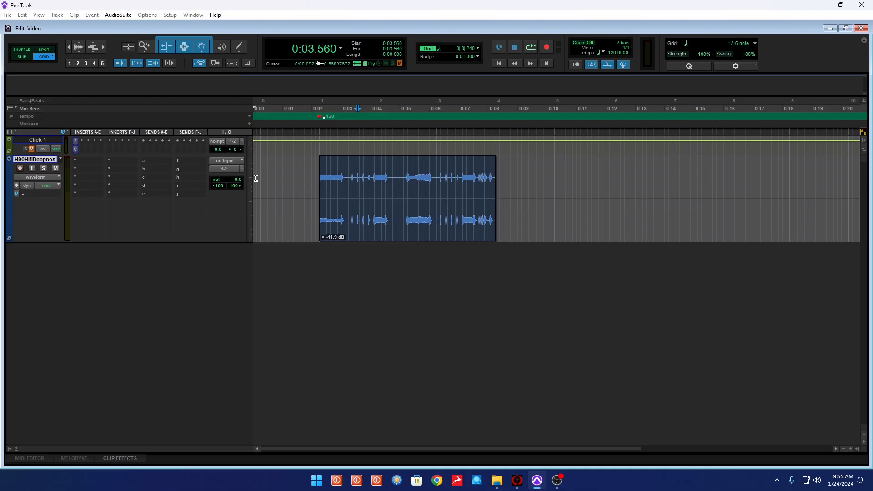
Turn off Tab to Transient and add a bar/beat marker with location 3|1|000 at the end of the H90HifiDeepnes clip.
left_click(275, 177)
key("Tab")
left_click(121, 63)
key("Tab")
key("ctrl+i")
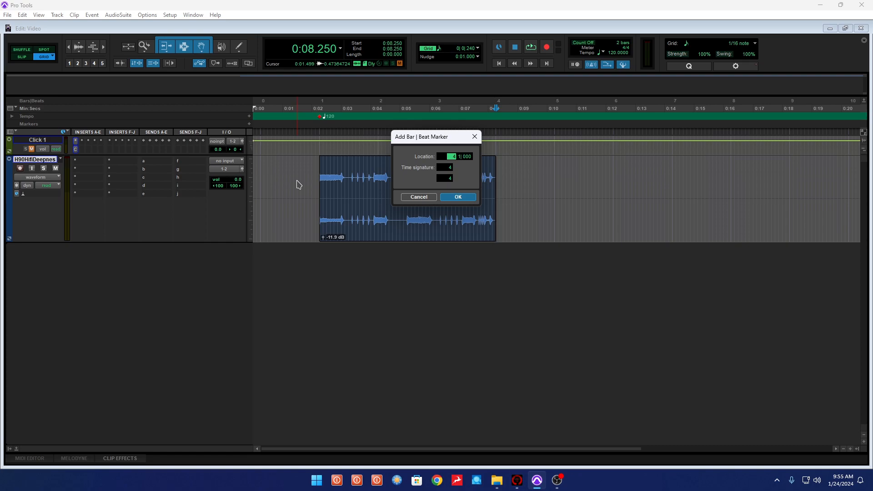
key("Return")
Unmute the Click 1 track and play the H90HifiDeepnes clip against the click from the session start.
left_click(297, 182)
key("Return")
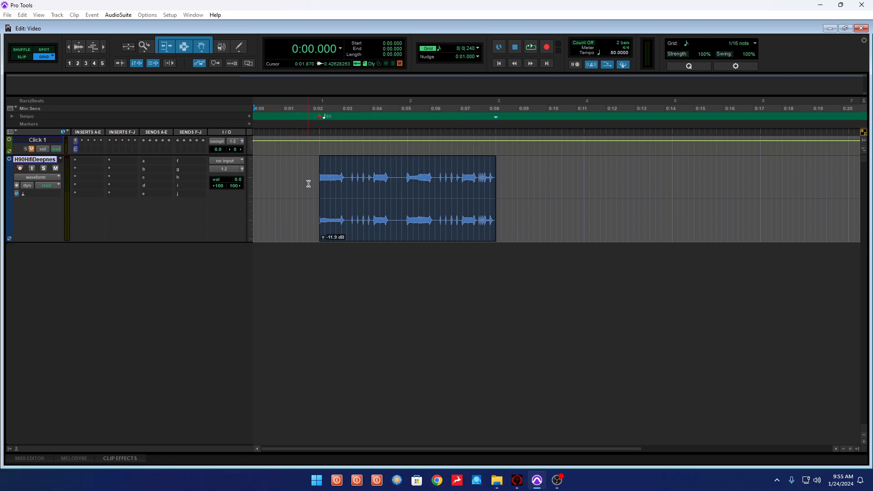
left_click(32, 149)
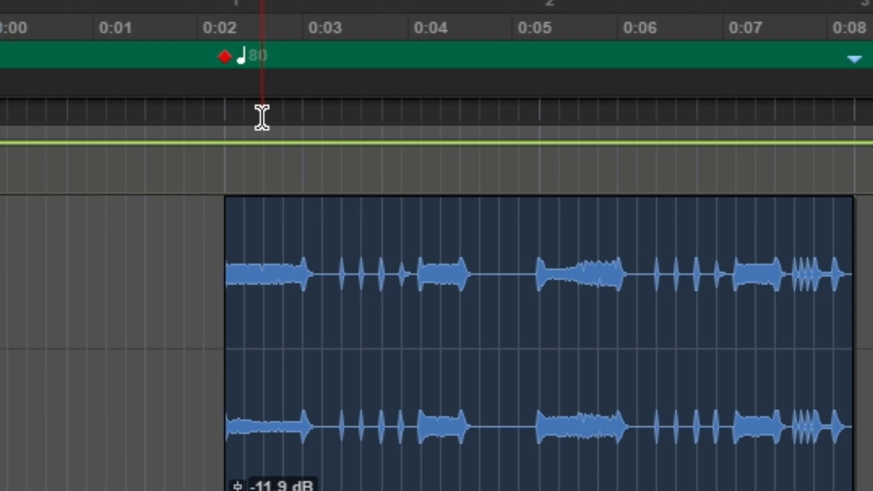
key("space")
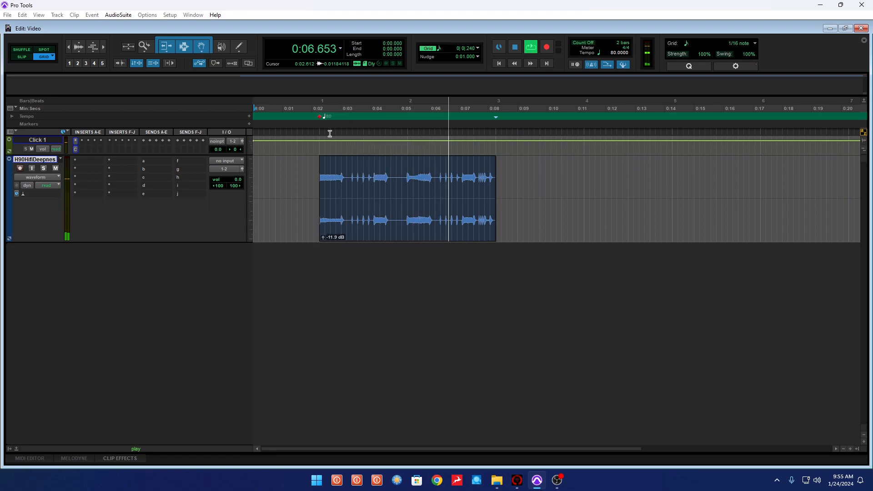
key("space")
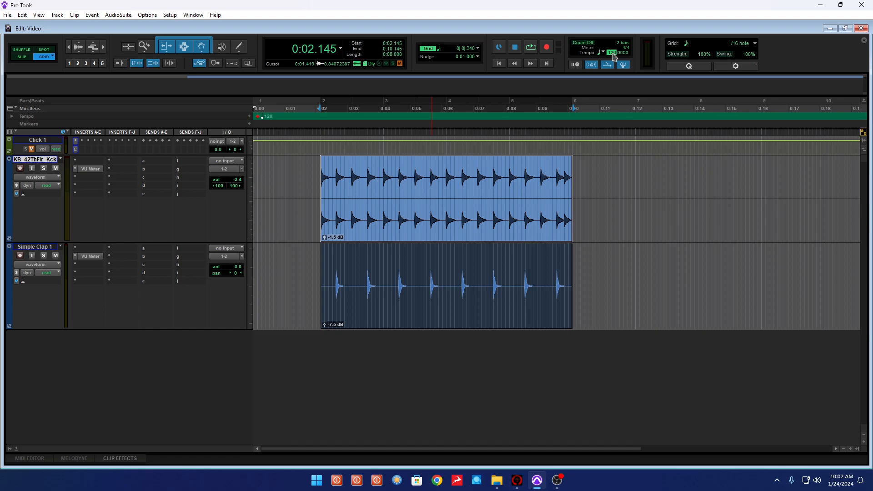
Set the session tempo to 60 BPM and play the kick and clap clips.
type("60")
key("Return")
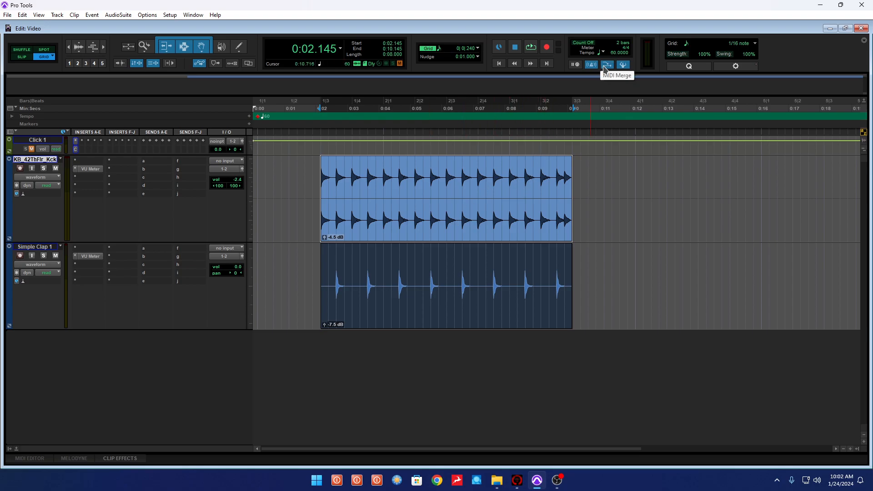
left_click(614, 53)
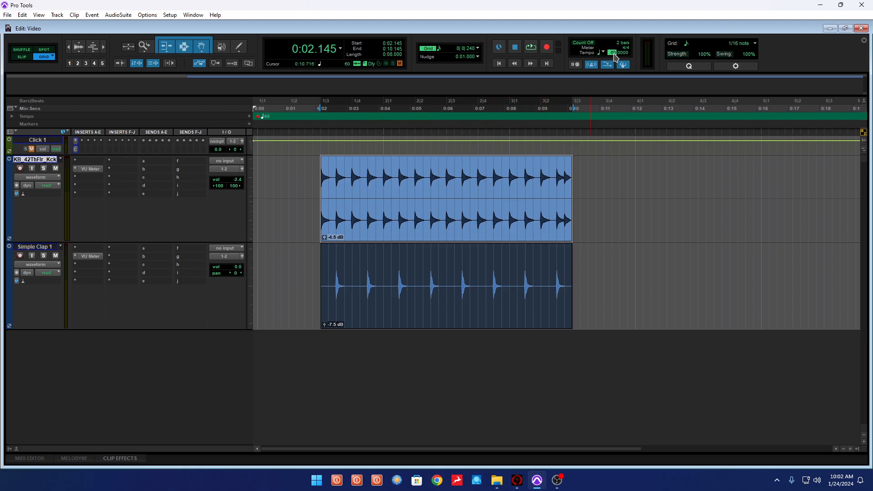
left_click(493, 187)
left_click(485, 224)
key("space")
Set the session tempo to 120 BPM.
left_click(616, 54)
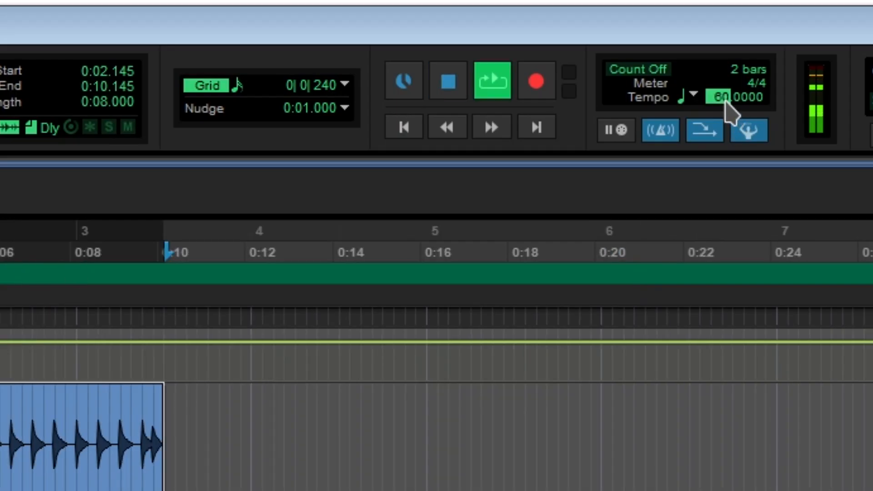
type("120")
key("space")
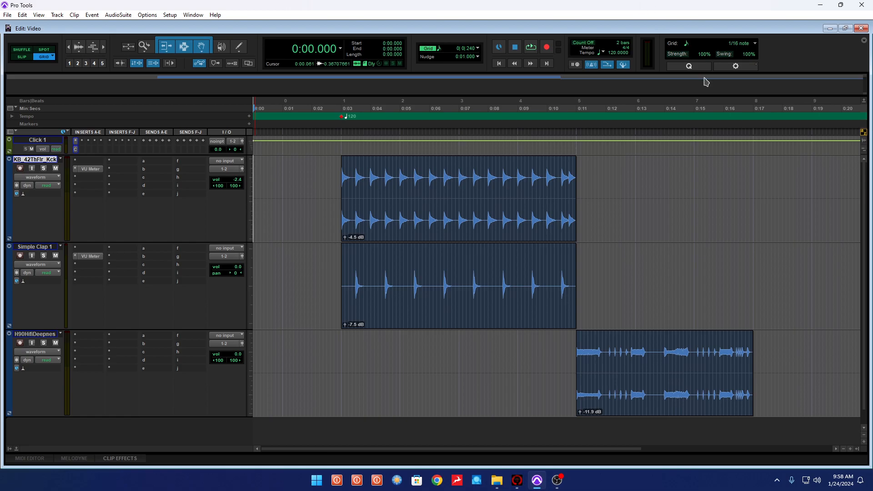
Play briefly from the session start, and play from the kick clip's start to check the kick, clap and H90HifiDeepnes clips.
key("space")
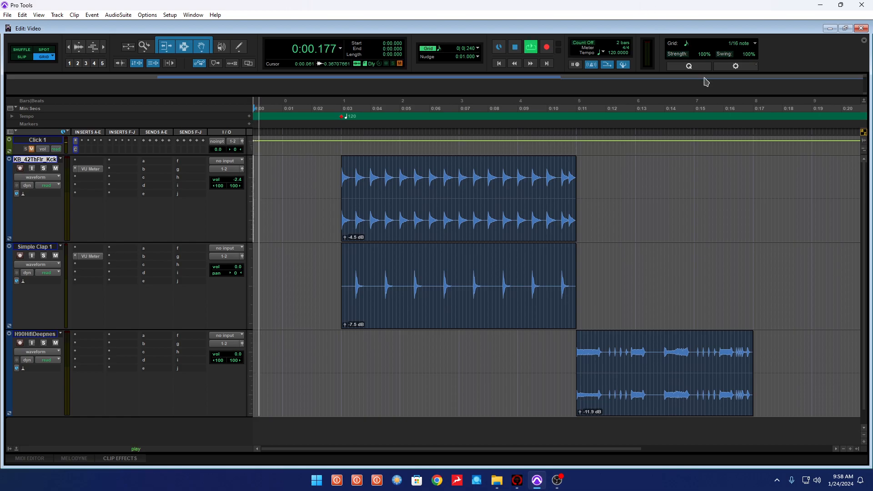
key("space")
key("Tab")
key("space")
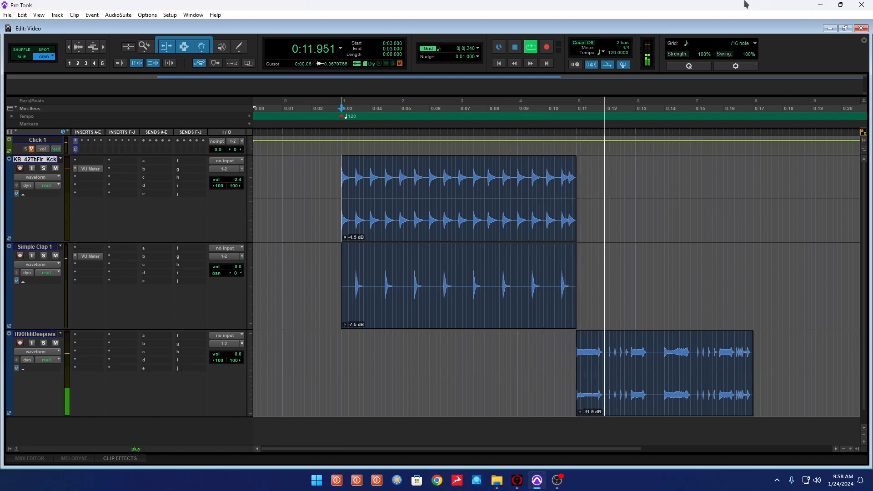
key("space")
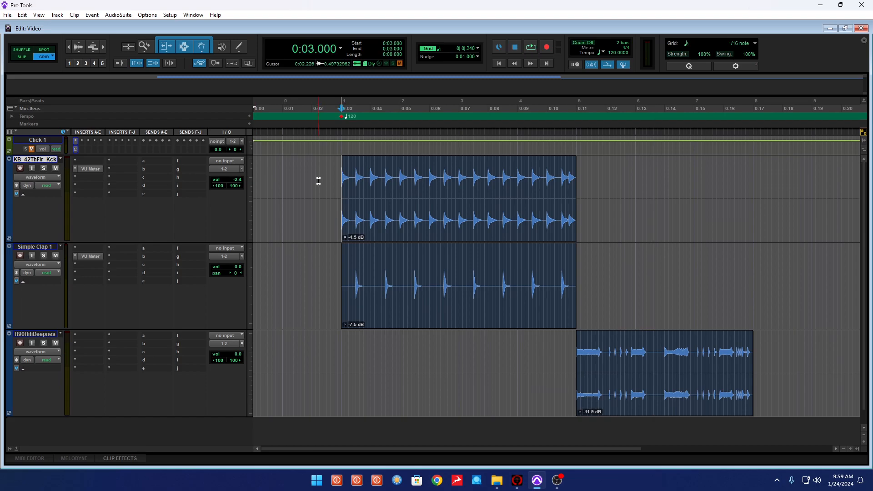
key("space")
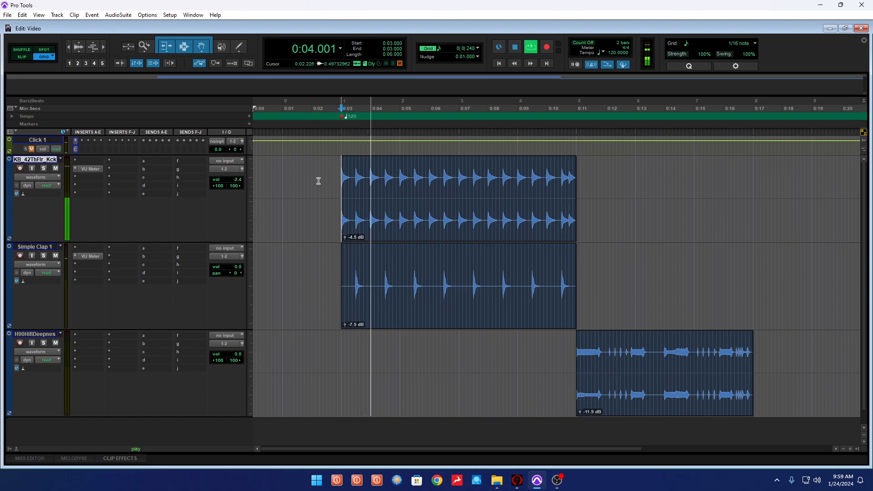
scroll(319, 181, "right", 2)
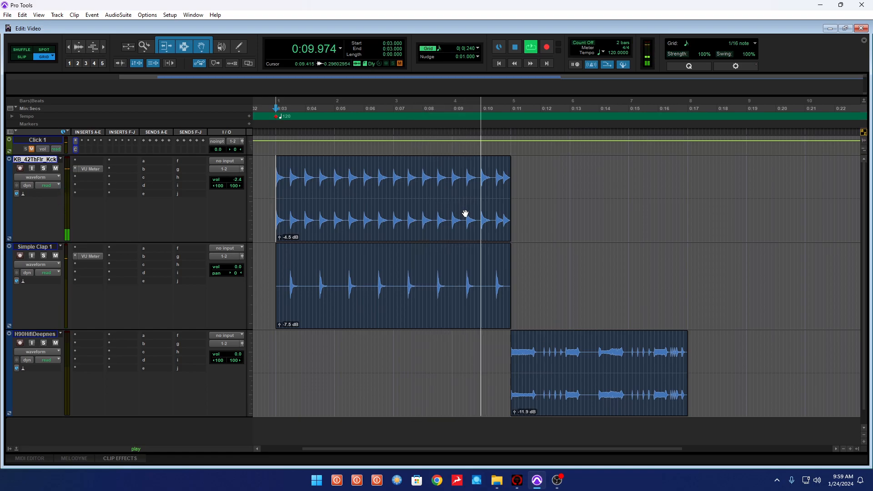
key("space")
Add a bar/beat marker with location 5|1|000 at the start of the H90HifiDeepnes clip.
left_click(498, 351)
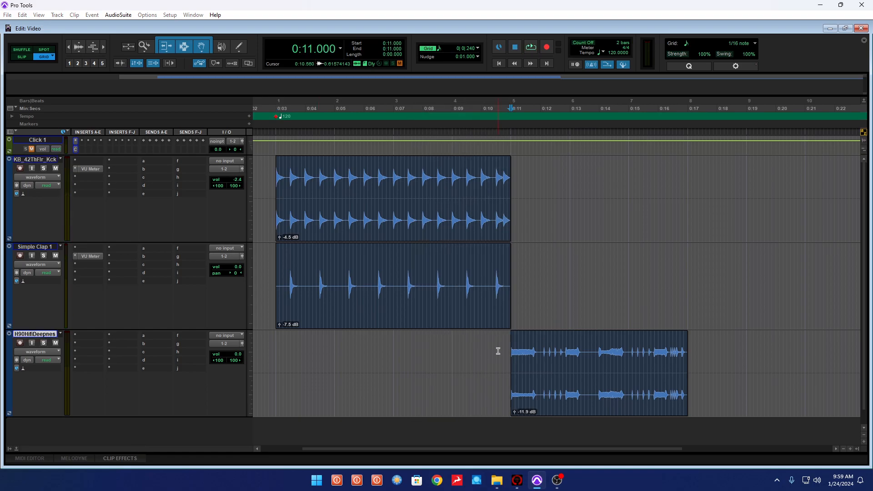
key("ctrl+i")
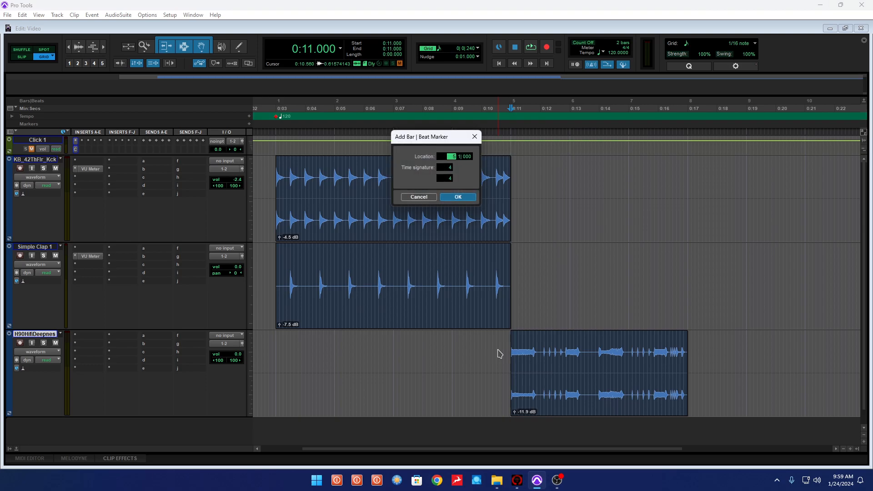
key("Return")
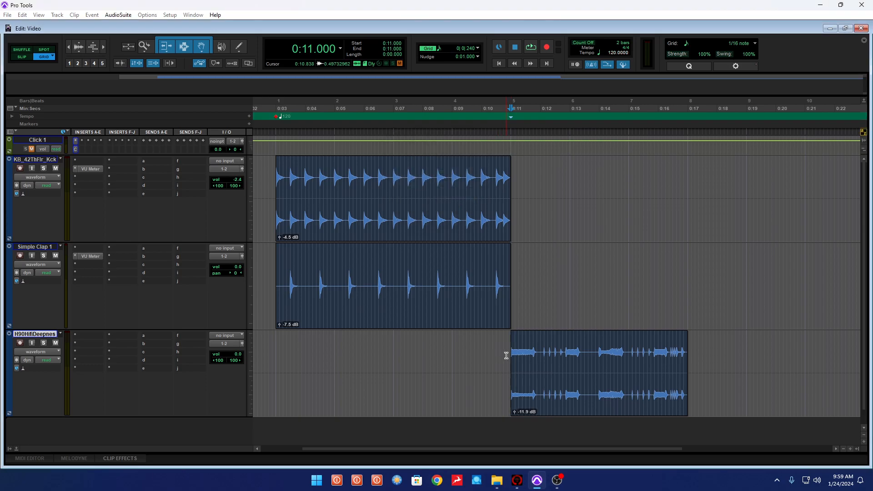
Add a bar/beat marker with location 7|1|000 at the end of the H90HifiDeepnes clip.
key("Tab")
key("ctrl+i")
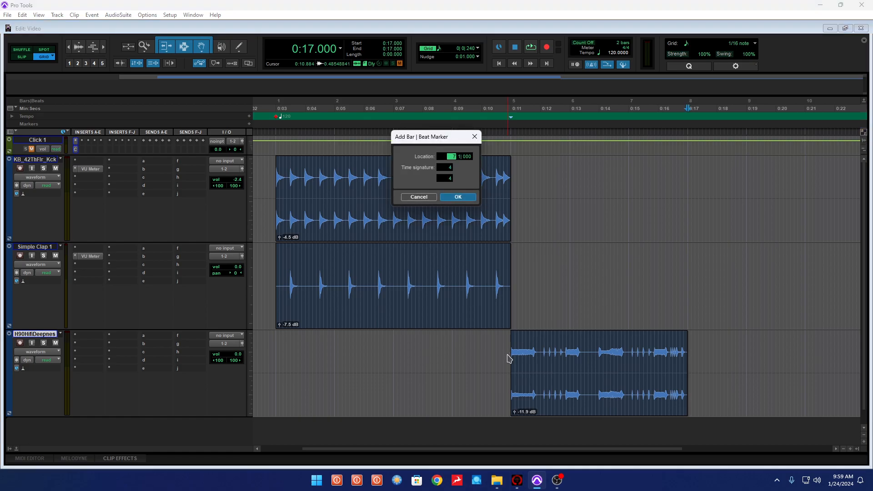
key("Return")
key("ctrl+bracketleft")
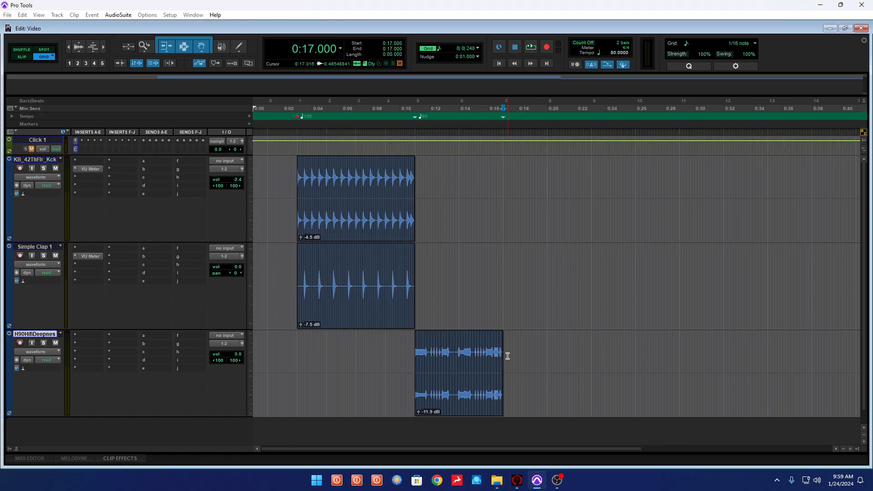
Play from the kick clip's start through the H90HifiDeepnes clip with the click track unmuted.
left_click(262, 174)
key("Tab")
key("space")
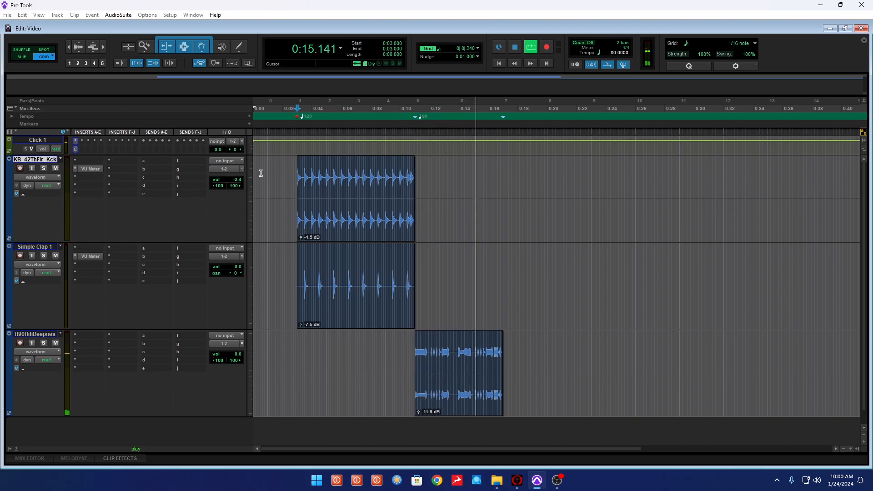
key("space")
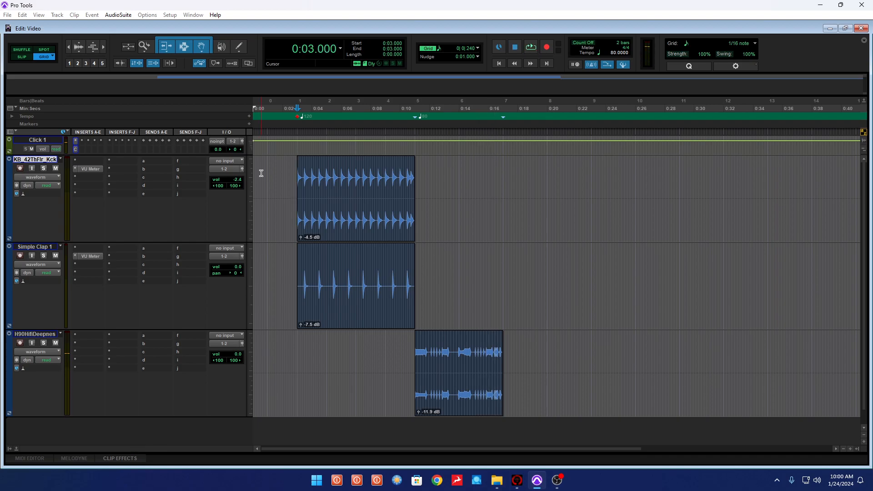